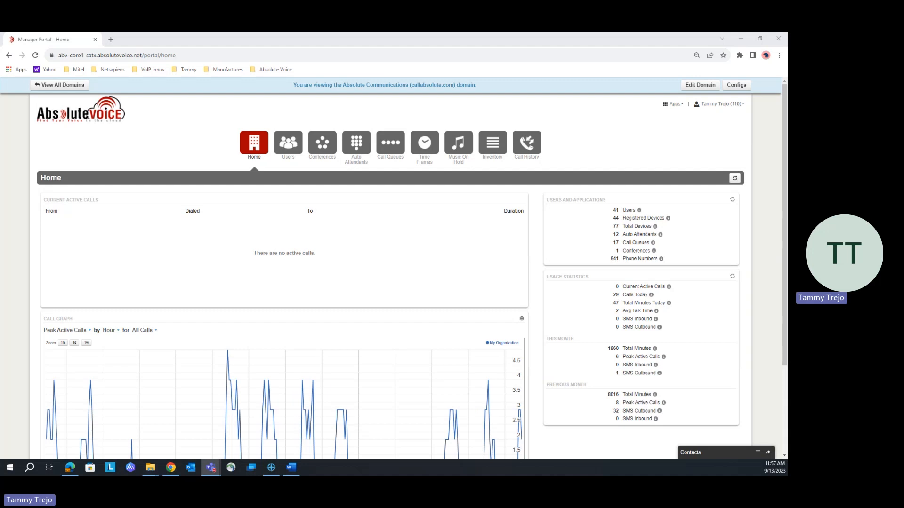
- Open the Main Night auto attendant for editing
left_click(356, 146)
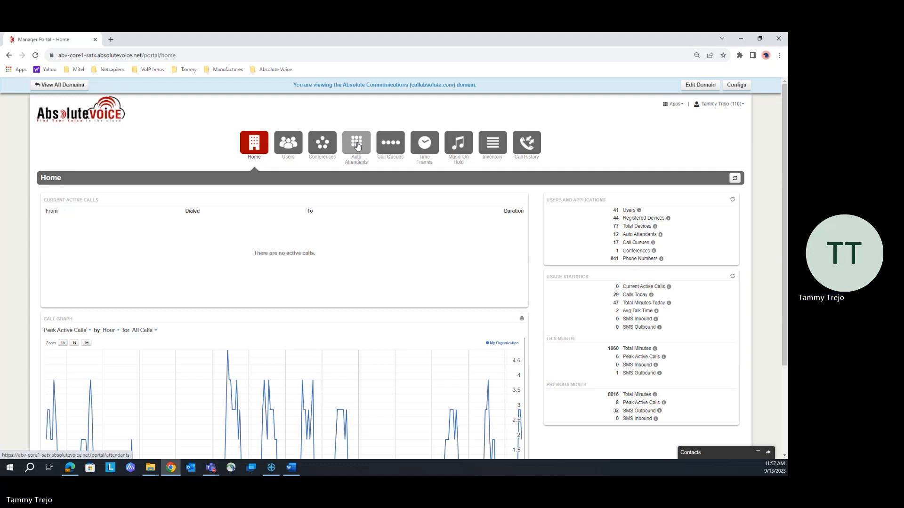
left_click(357, 145)
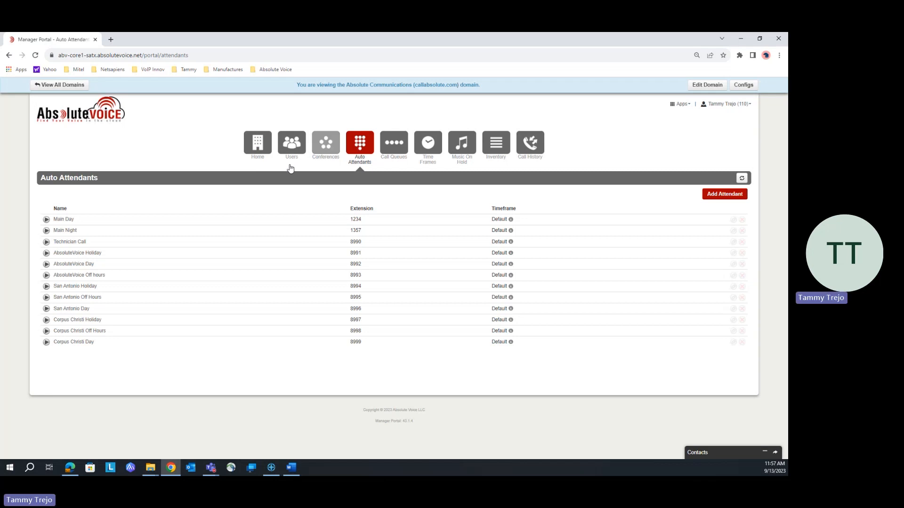
left_click(66, 234)
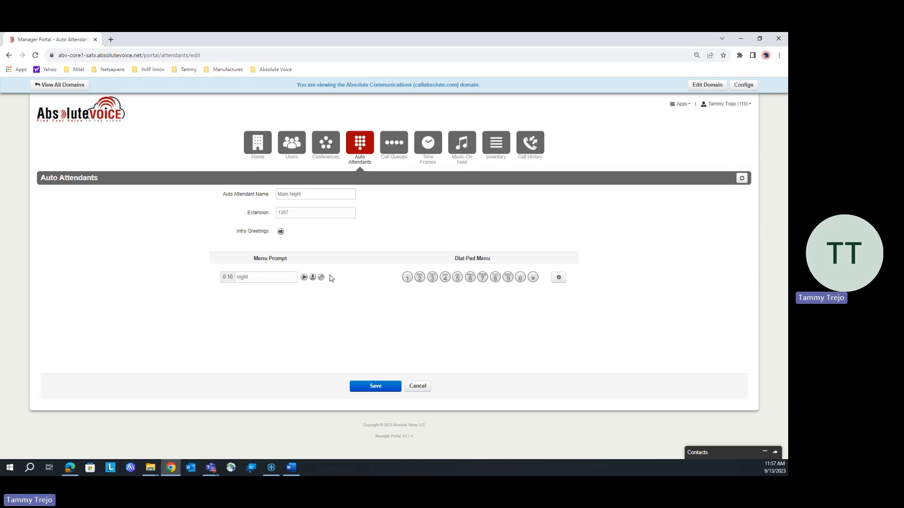
- Route dial pad key 1 to the user at extension 1101 with the caller ID prefix Service
left_click(408, 279)
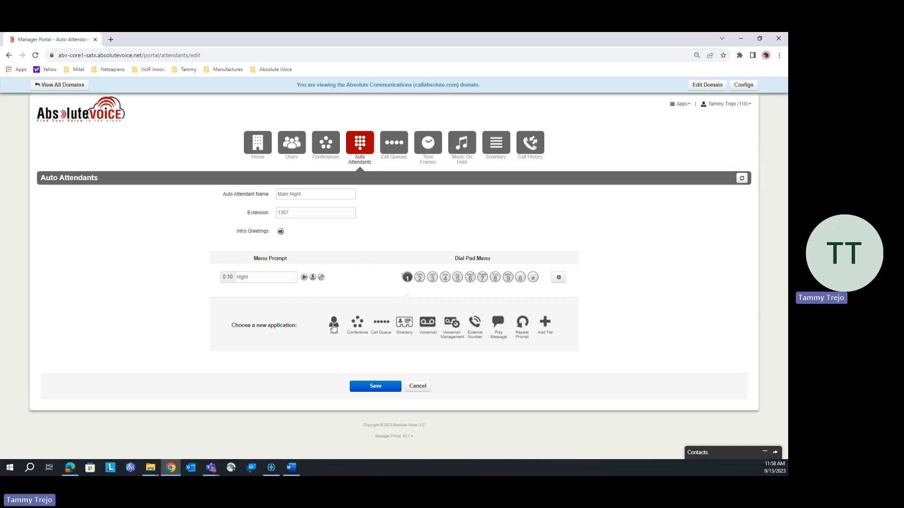
left_click(334, 324)
left_click(457, 320)
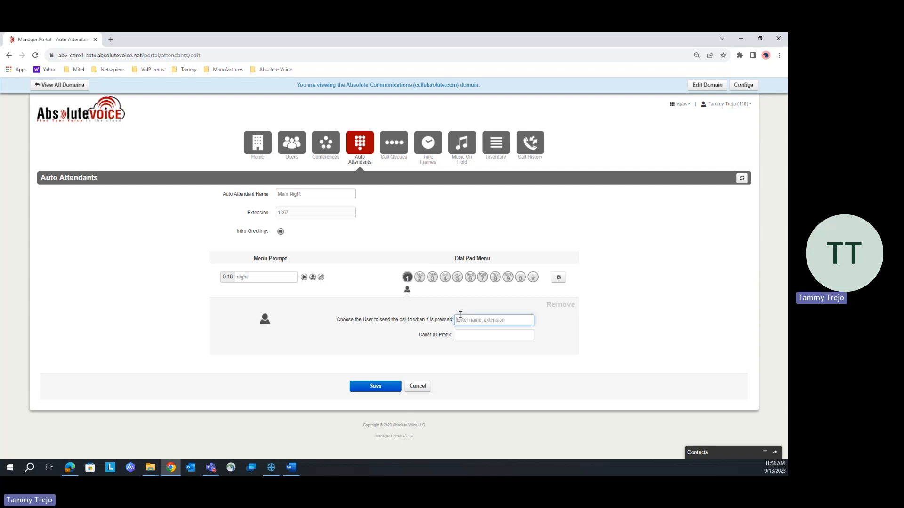
type("1")
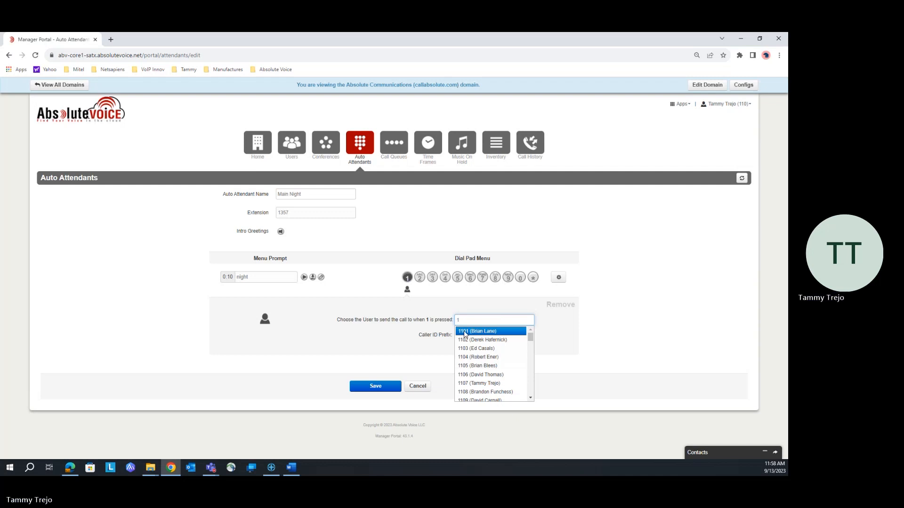
left_click(465, 332)
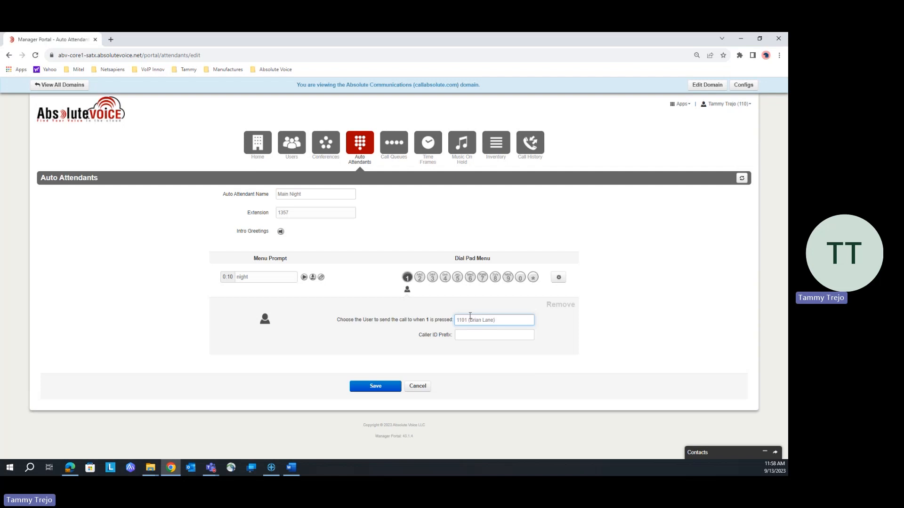
left_click(468, 336)
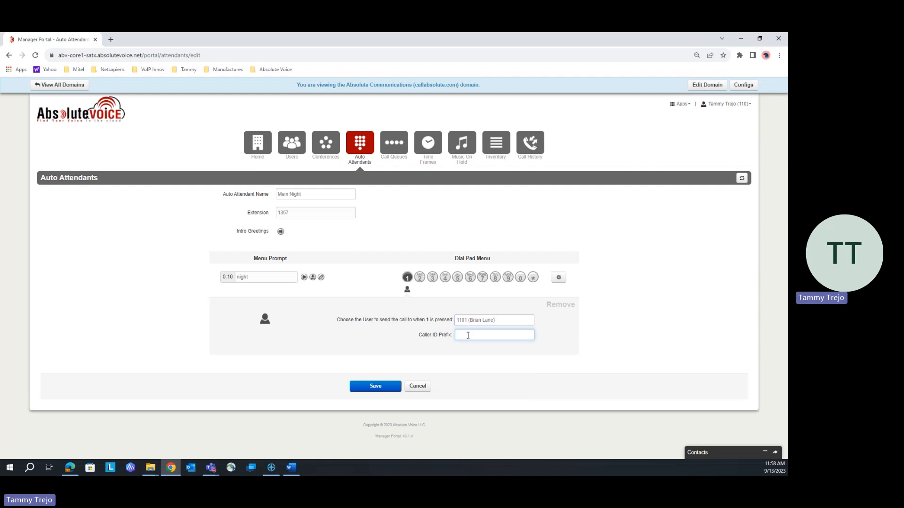
type("Sel")
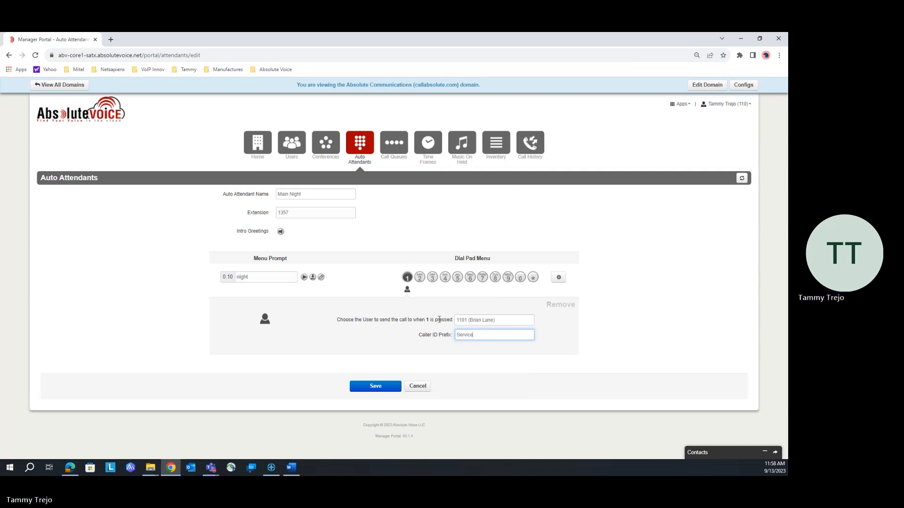
- Route dial pad key 2 to the conference with extension 1107
left_click(420, 281)
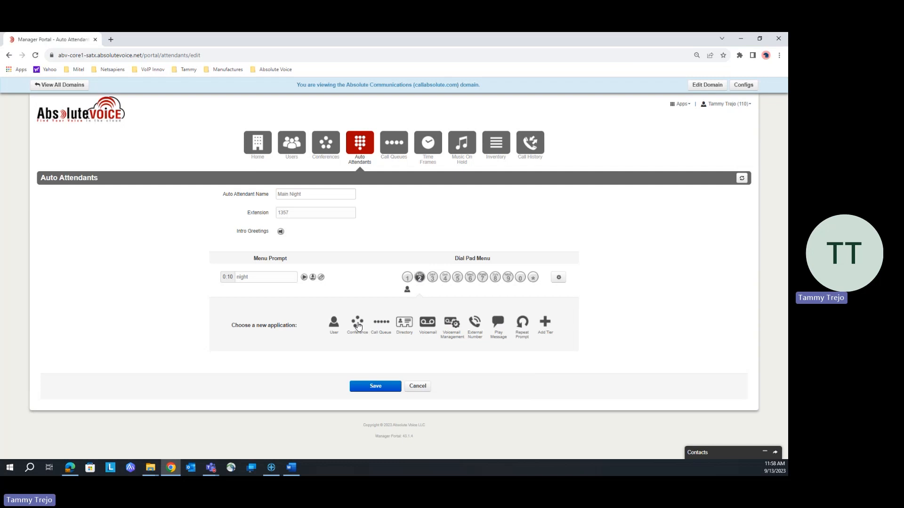
left_click(358, 324)
left_click(461, 320)
type("t")
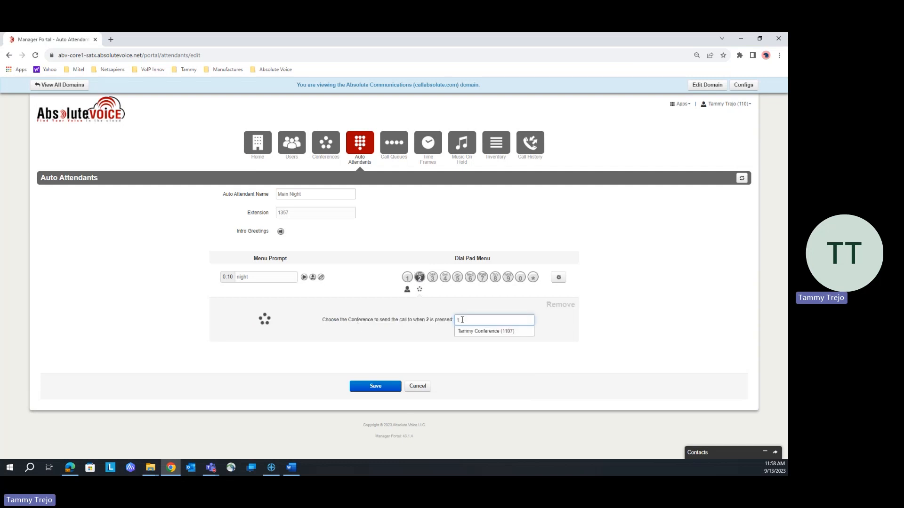
left_click(481, 332)
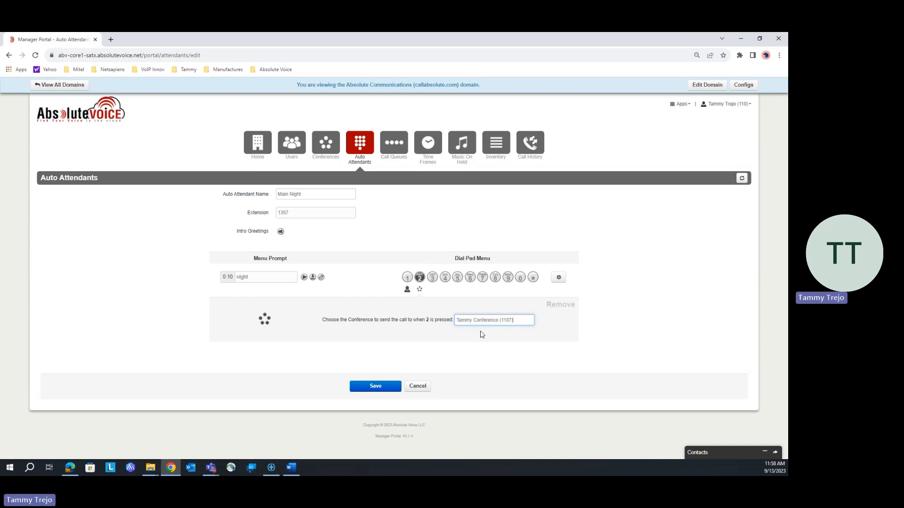
- Route dial pad key 3 to the Help Desk call queue with the caller ID prefix Service
left_click(433, 283)
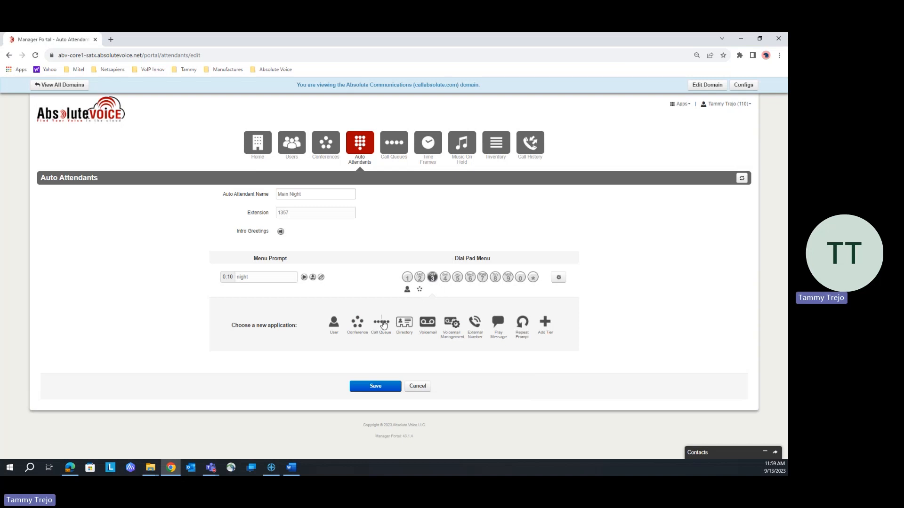
left_click(383, 323)
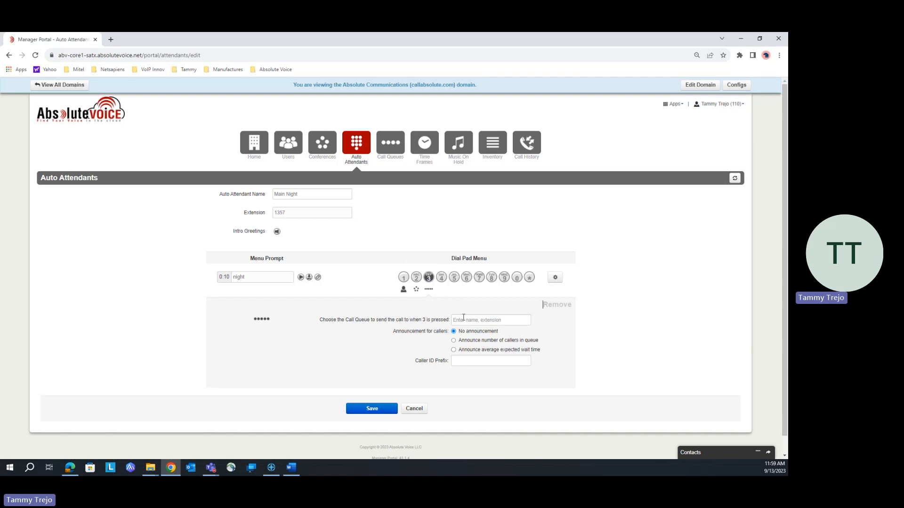
left_click(462, 320)
type("4")
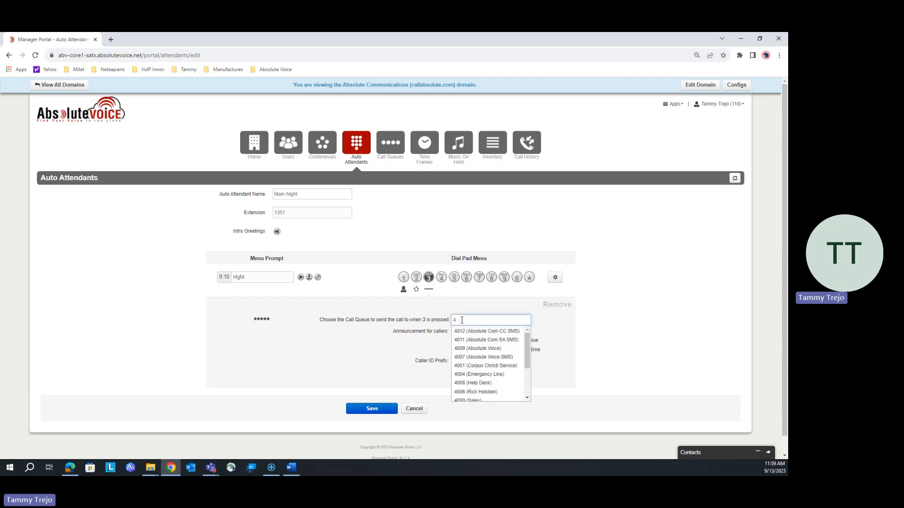
left_click(480, 382)
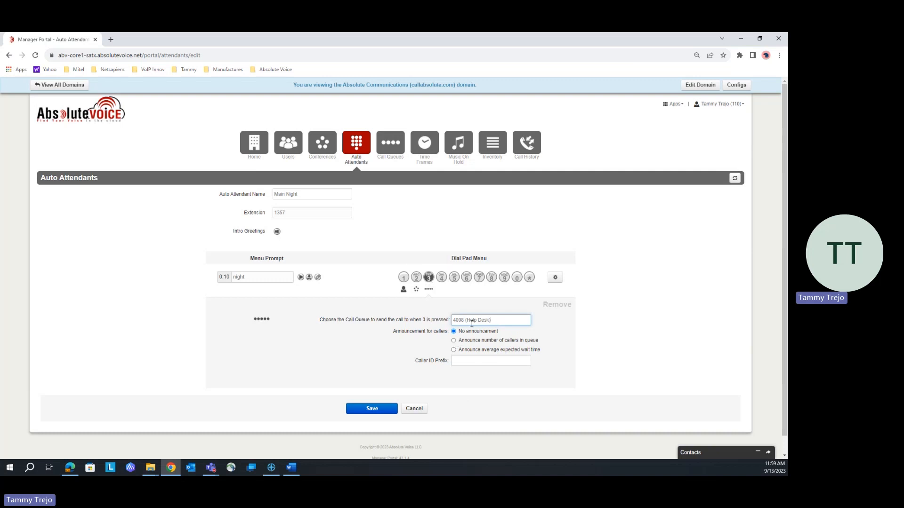
left_click(467, 362)
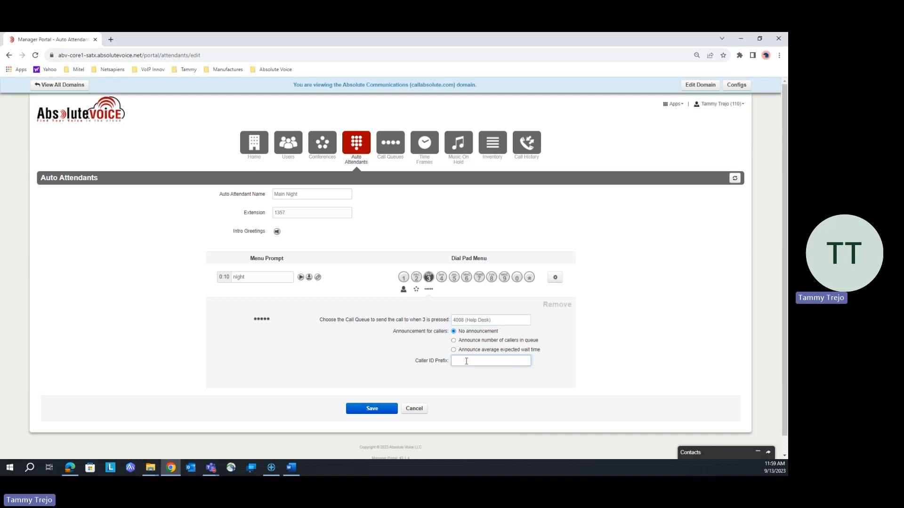
type("Service")
- Assign the company directory to dial pad key 4 and the voicemail box of extension 1101 to key 5
left_click(441, 278)
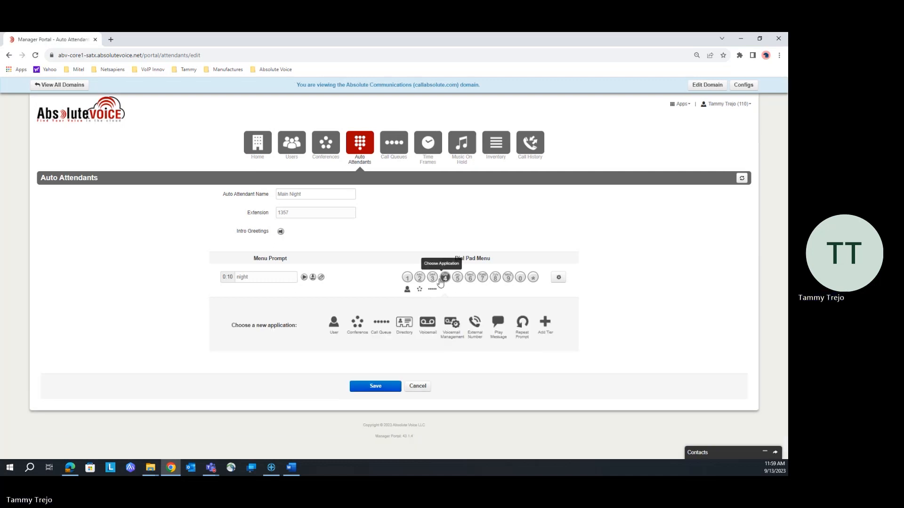
left_click(405, 325)
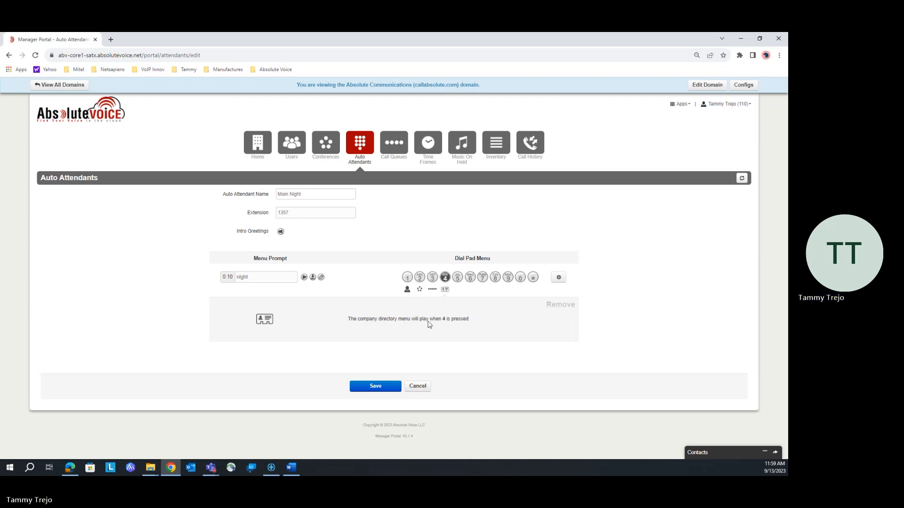
left_click(458, 279)
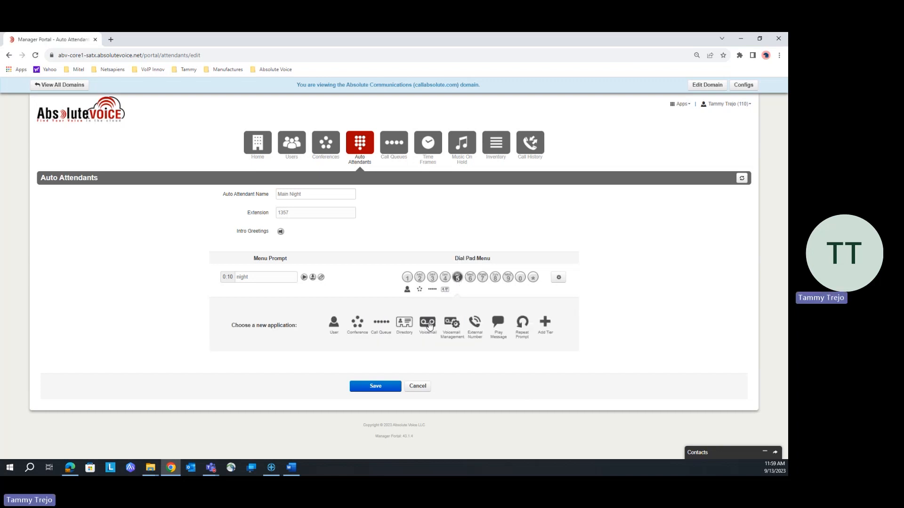
left_click(428, 324)
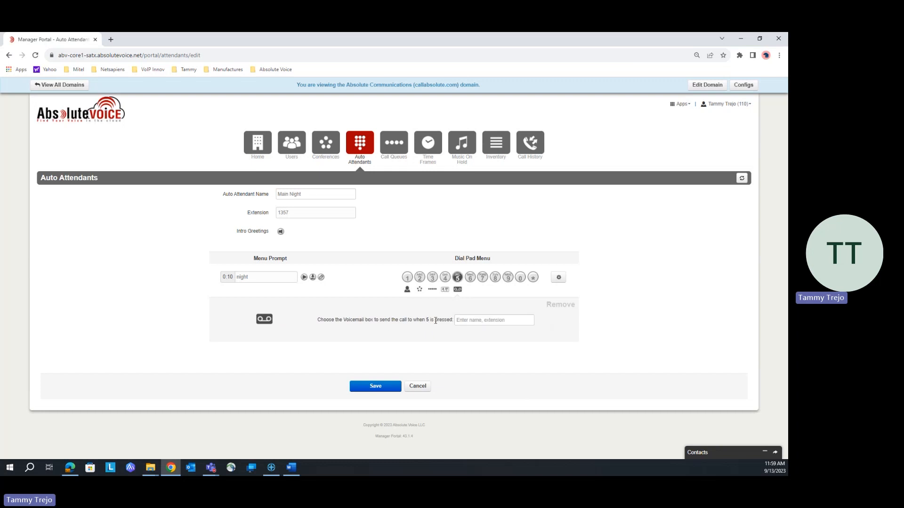
left_click(462, 319)
type("1")
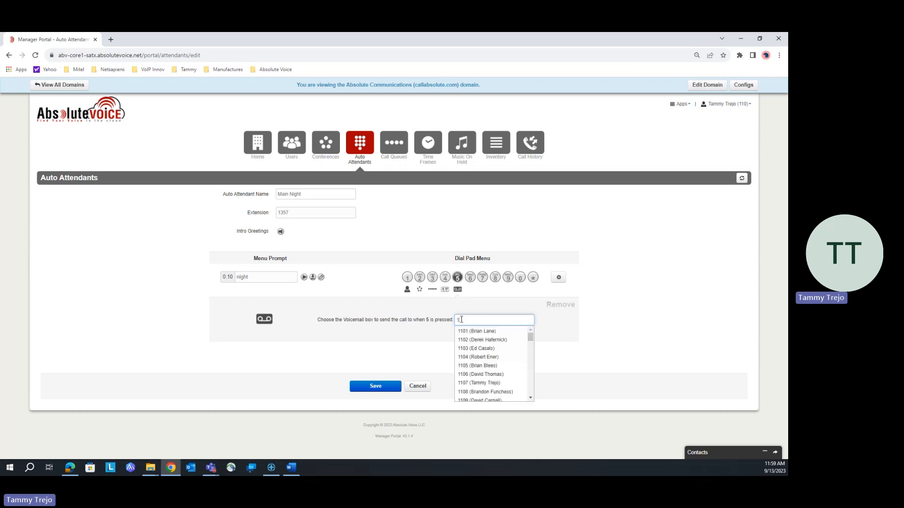
left_click(481, 332)
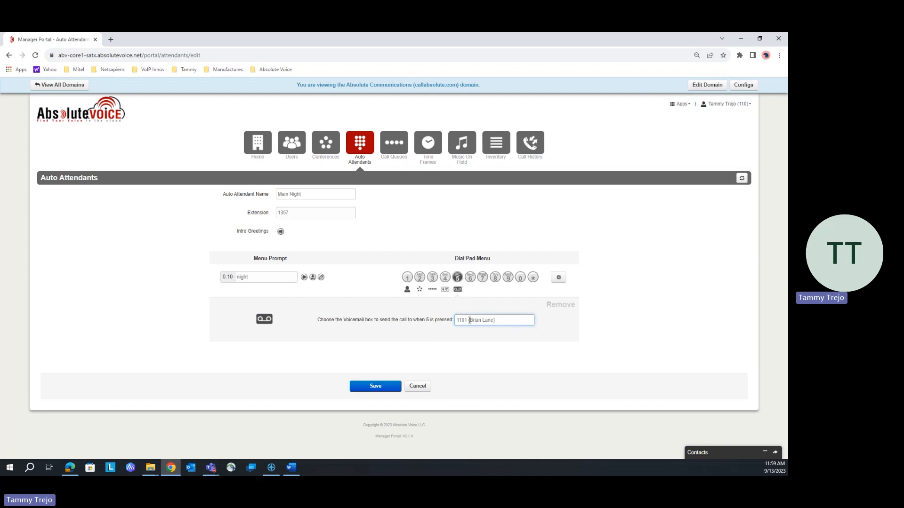
- Assign External Number to dial pad key 6 and enter the phone number that receives the call
left_click(469, 278)
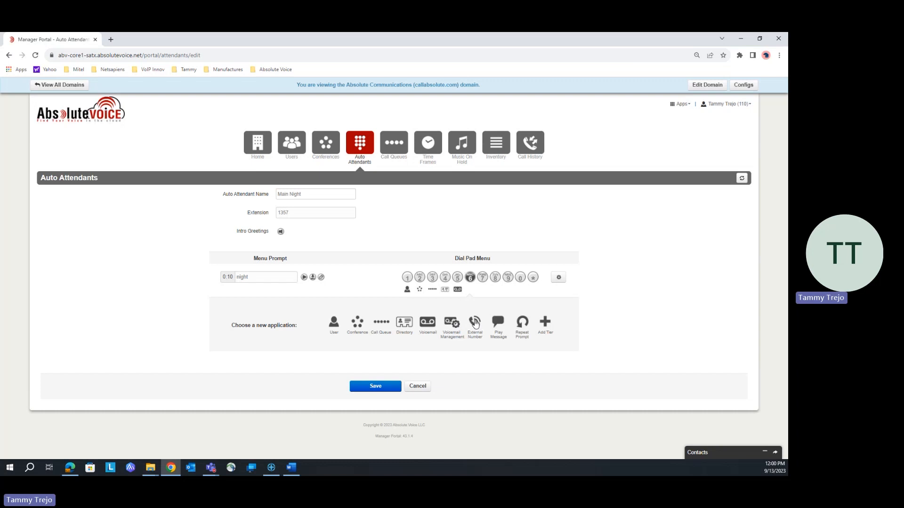
left_click(475, 322)
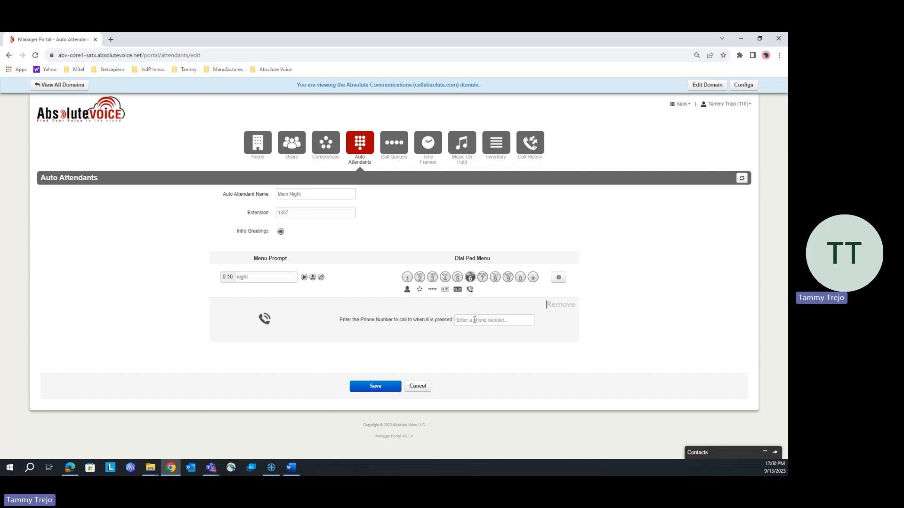
left_click(472, 319)
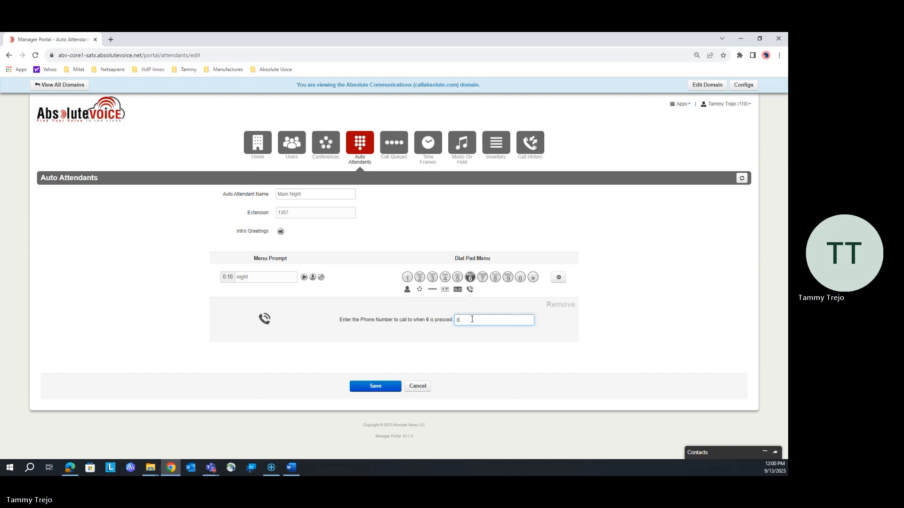
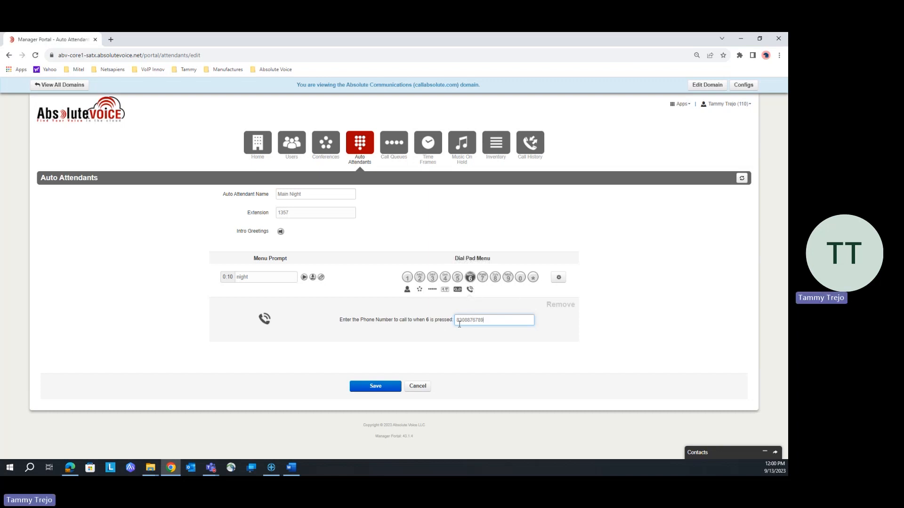
- Assign Play Message to dial pad key 7 and view its greeting audio options without adding a greeting
left_click(483, 278)
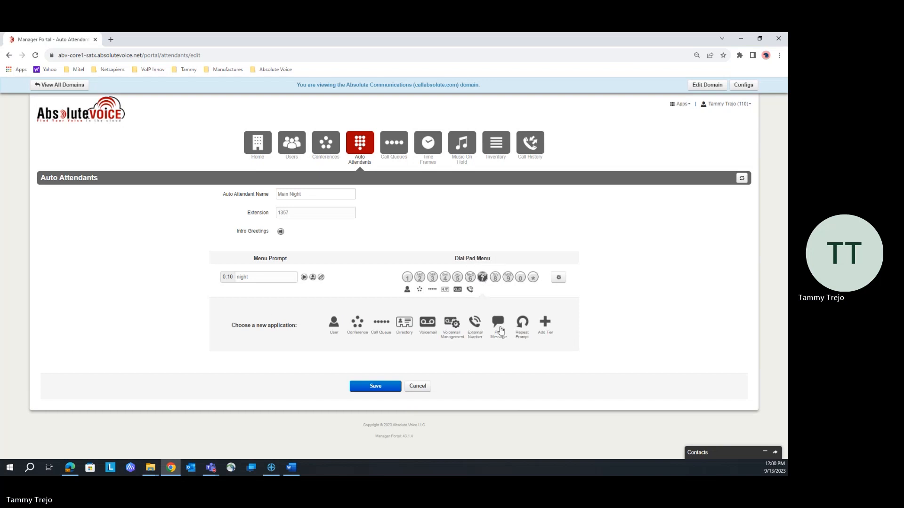
left_click(498, 324)
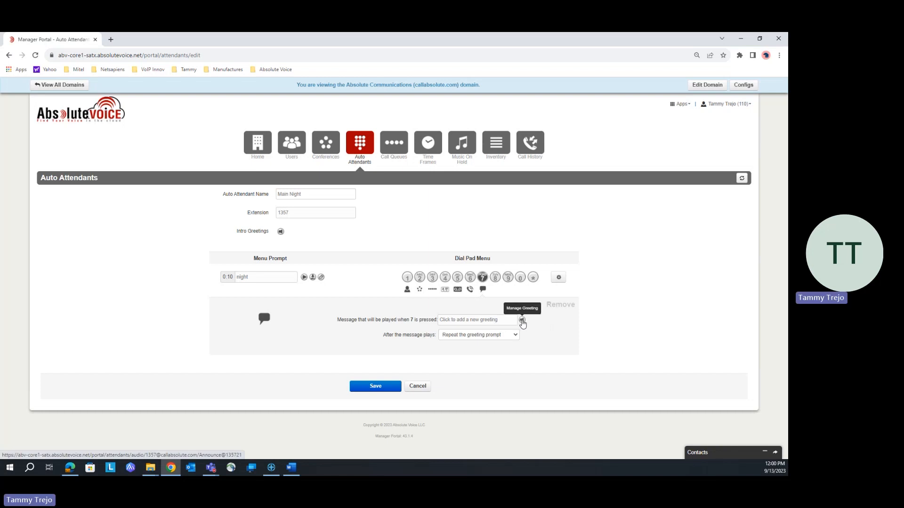
left_click(522, 320)
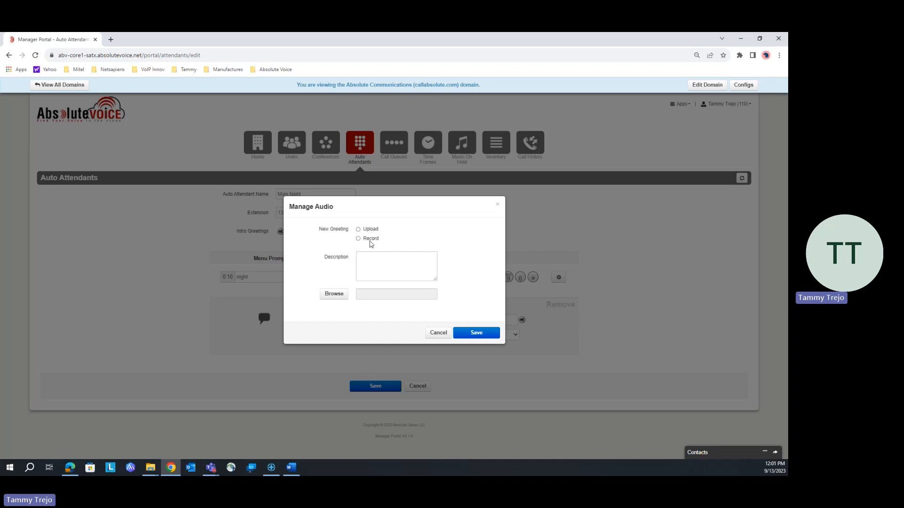
left_click(438, 333)
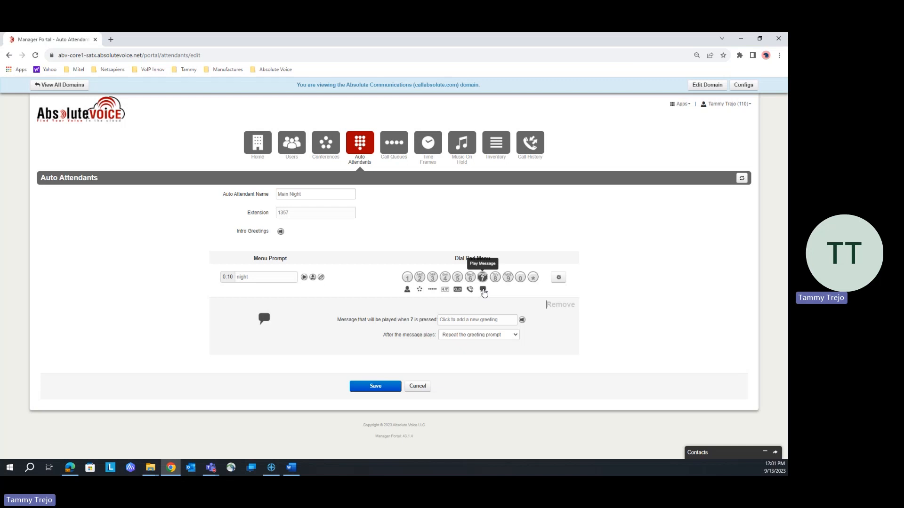
- Assign Repeat Prompt to dial pad key 8 and Voicemail Management to the star key
left_click(496, 279)
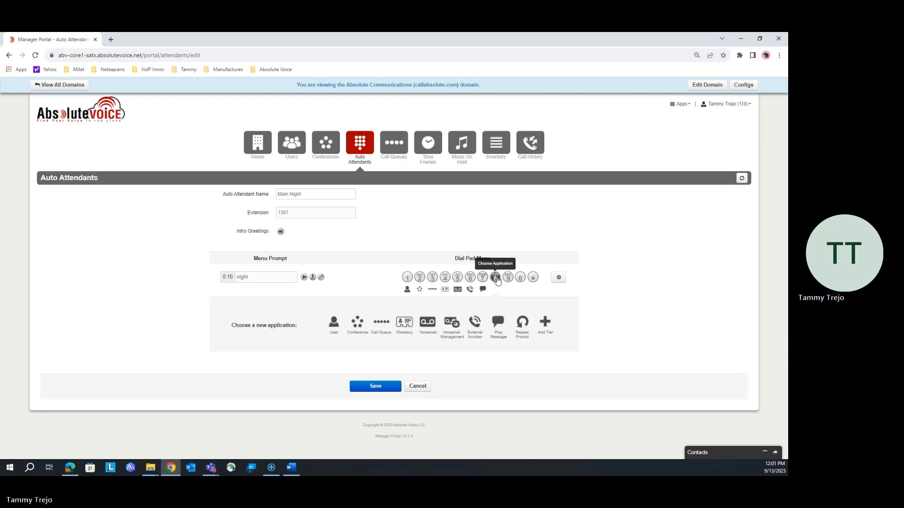
left_click(524, 322)
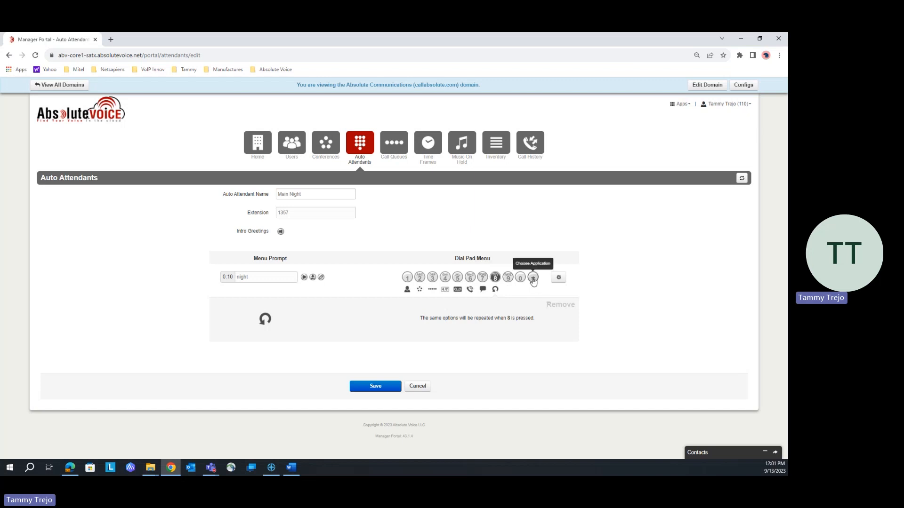
left_click(533, 279)
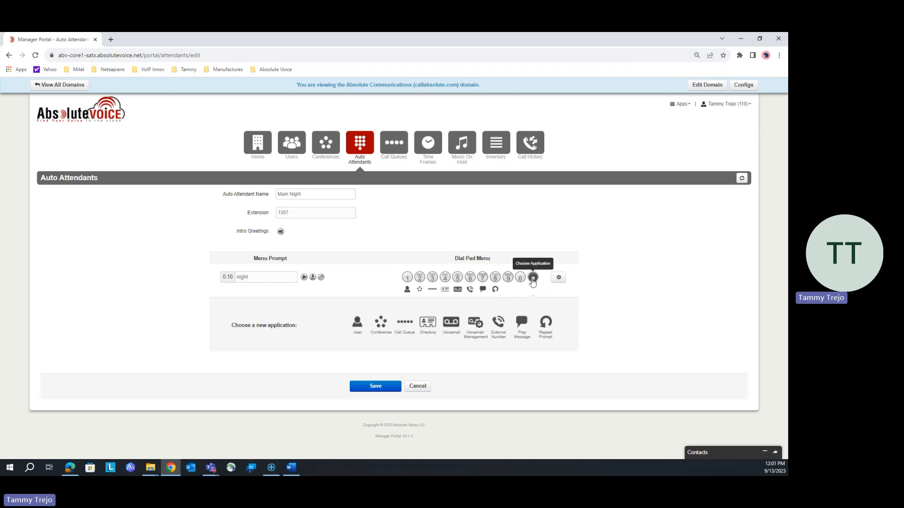
left_click(476, 323)
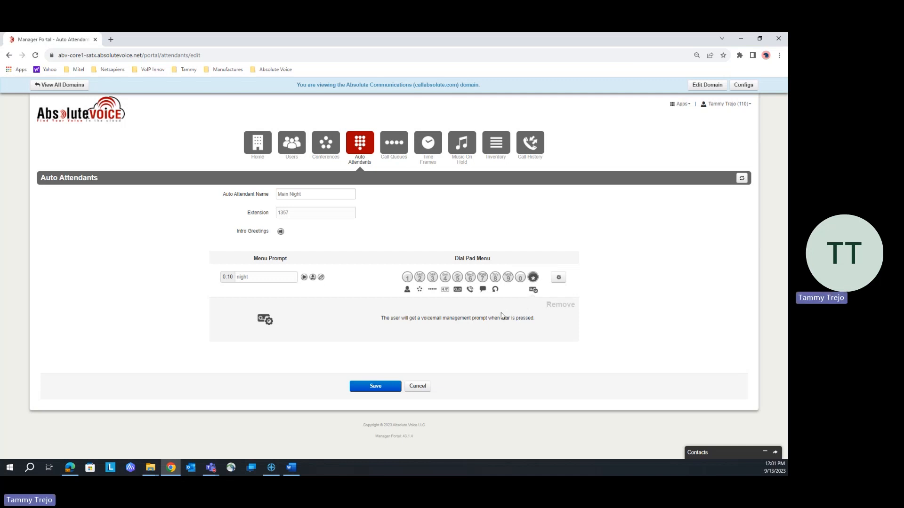
- Review the dial pad menu's choices for when no key or an unassigned key is pressed, and save the Main Night auto attendant
left_click(559, 278)
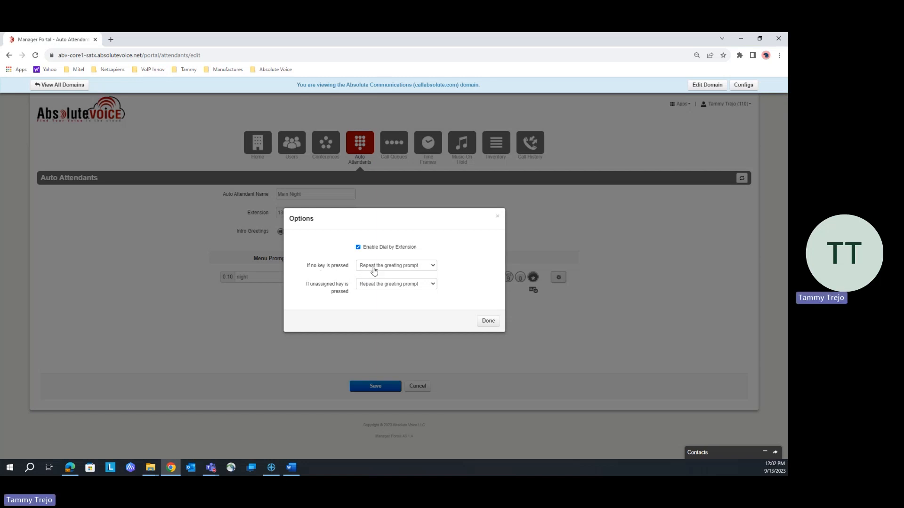
left_click(432, 267)
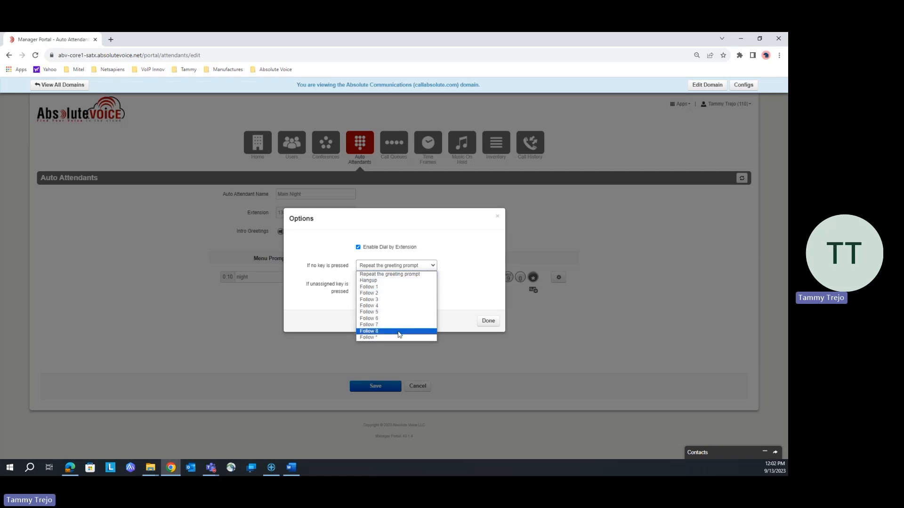
left_click(470, 277)
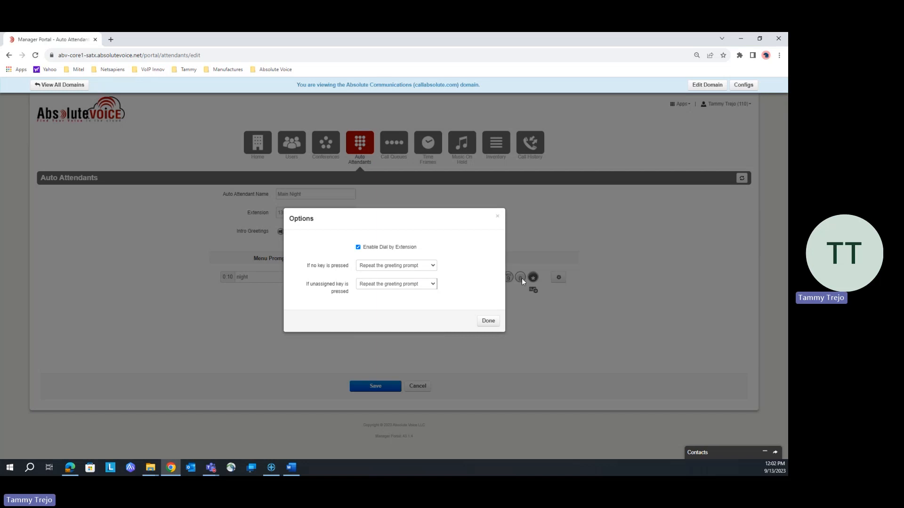
left_click(434, 285)
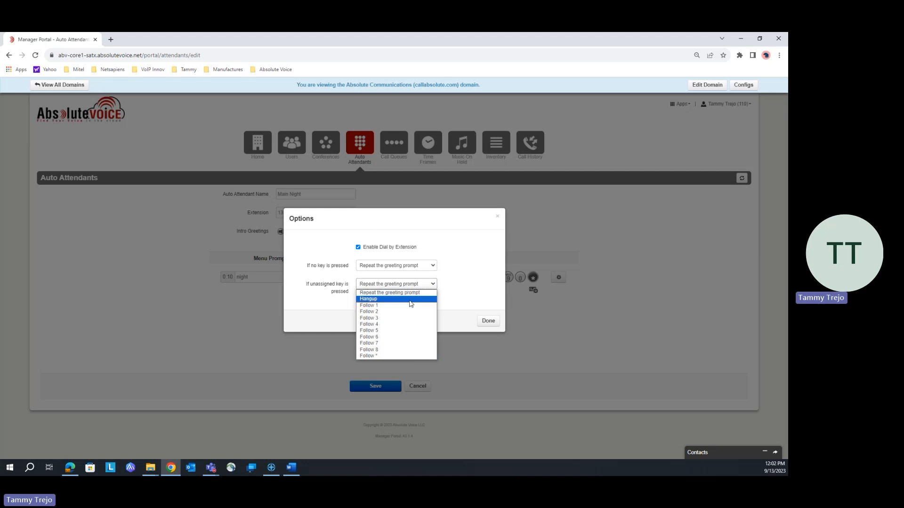
left_click(488, 323)
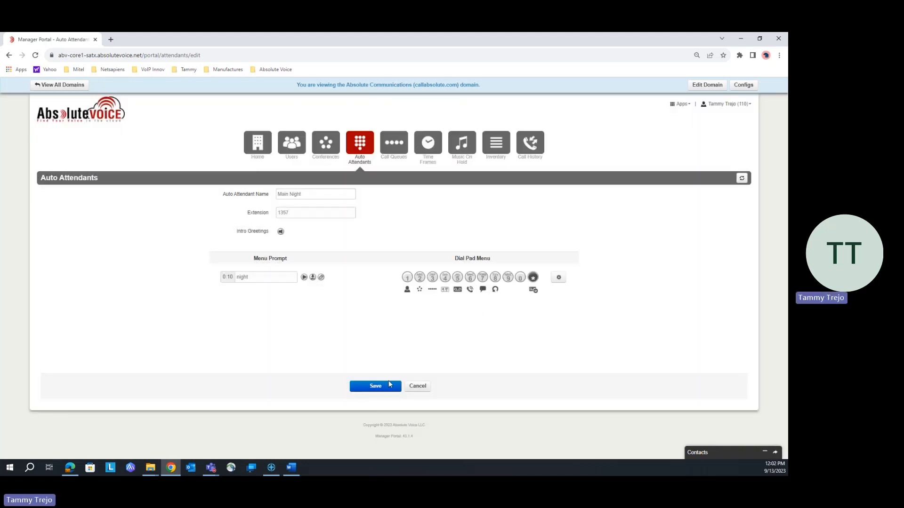
left_click(387, 387)
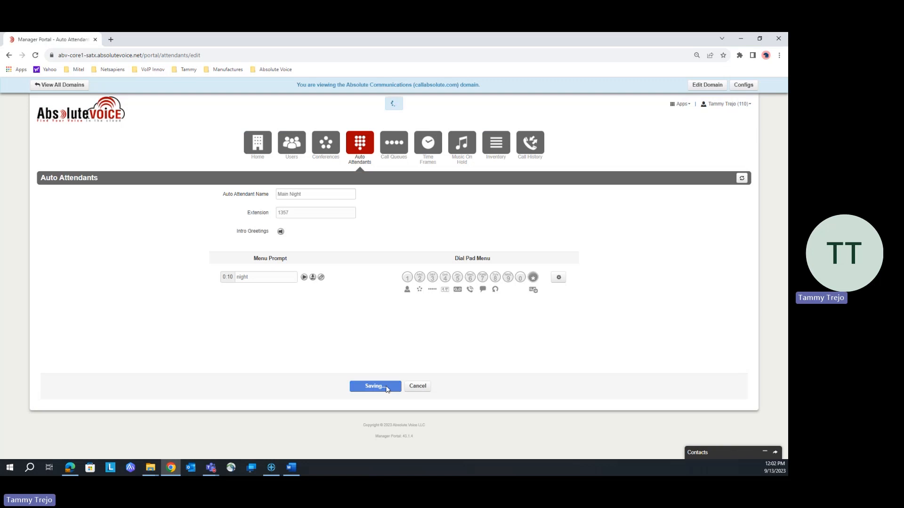